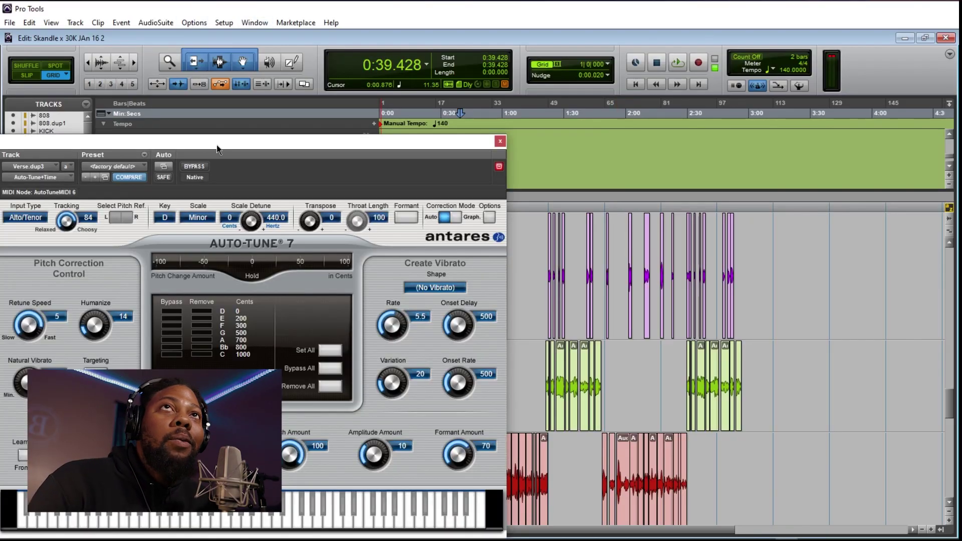
Move the Auto-Tune 7 window for Verse.dup3 into place over the session
drag(217, 146, 584, 57)
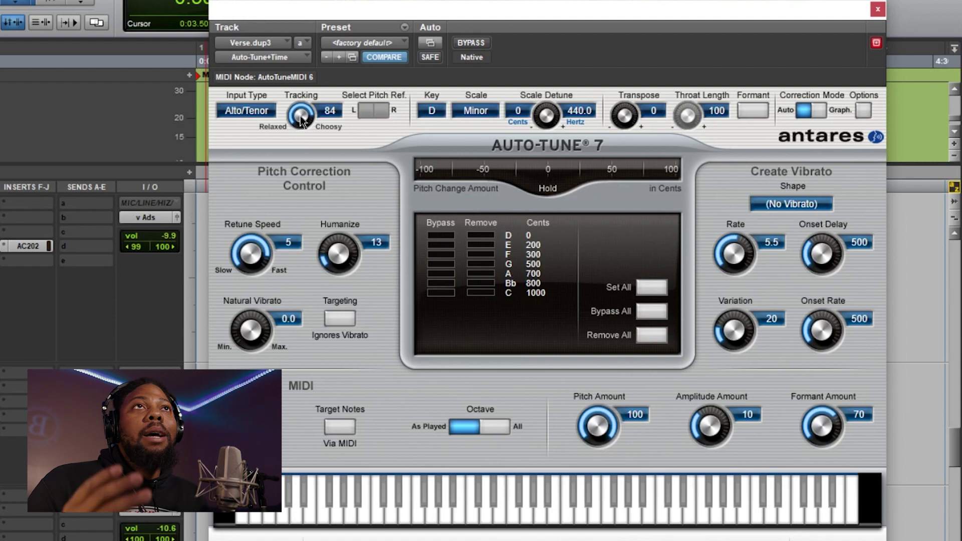
Adjust the Auto-Tune Tracking knob and look through the key choices, keeping D Minor
drag(302, 120, 309, 122)
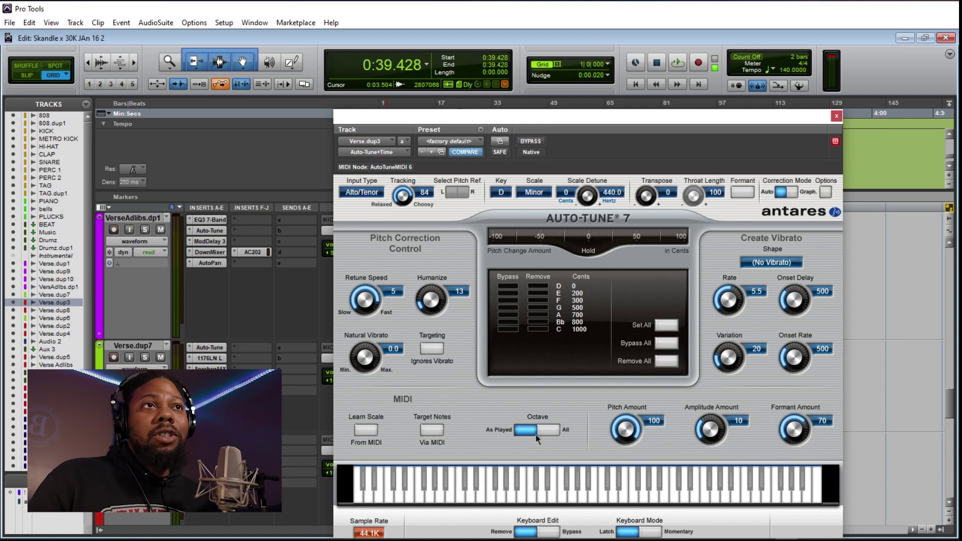
click(504, 197)
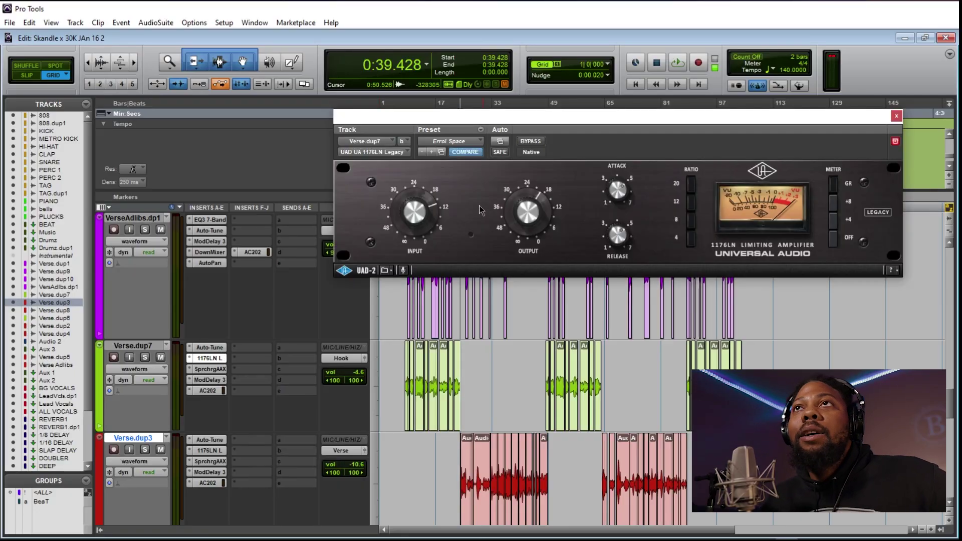
Move the 1176LN window down and right to uncover the ruler and top track
drag(522, 118, 507, 219)
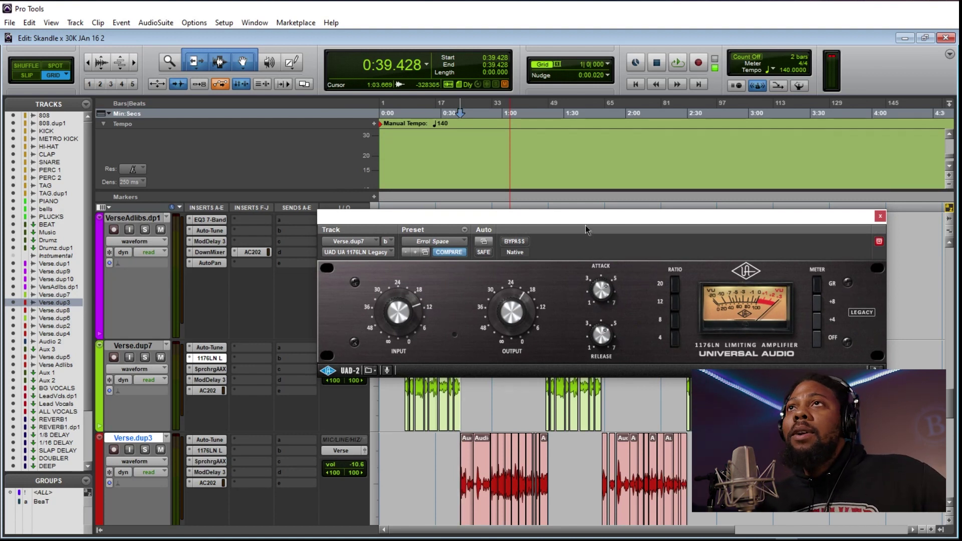
drag(588, 231, 605, 237)
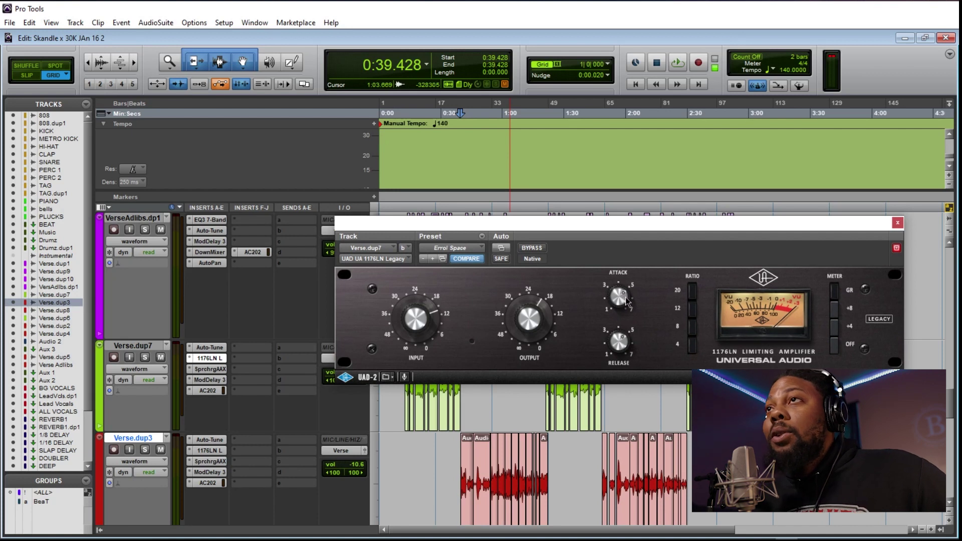
drag(527, 223, 496, 247)
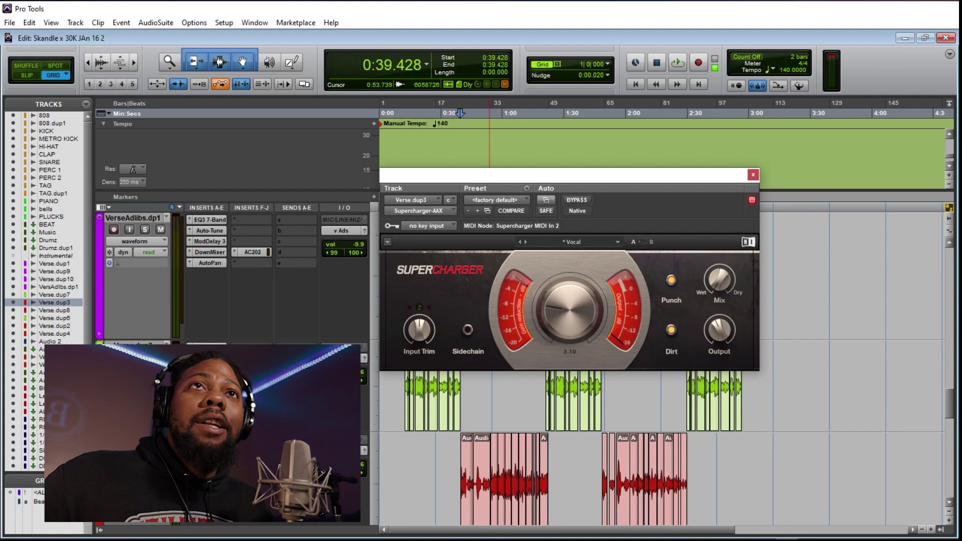
Bring up Mod Delay III on Verse.dup3 and reposition its window
click(451, 200)
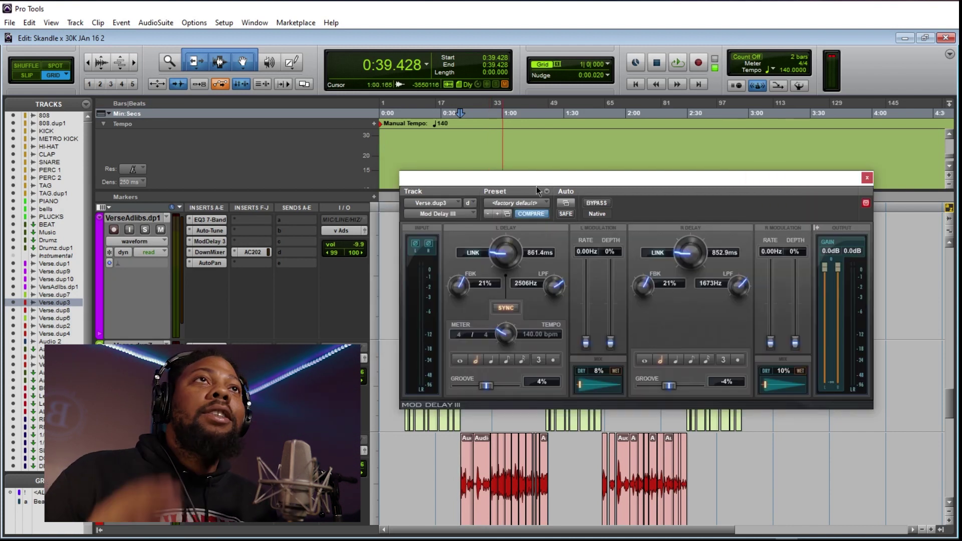
drag(542, 186, 506, 196)
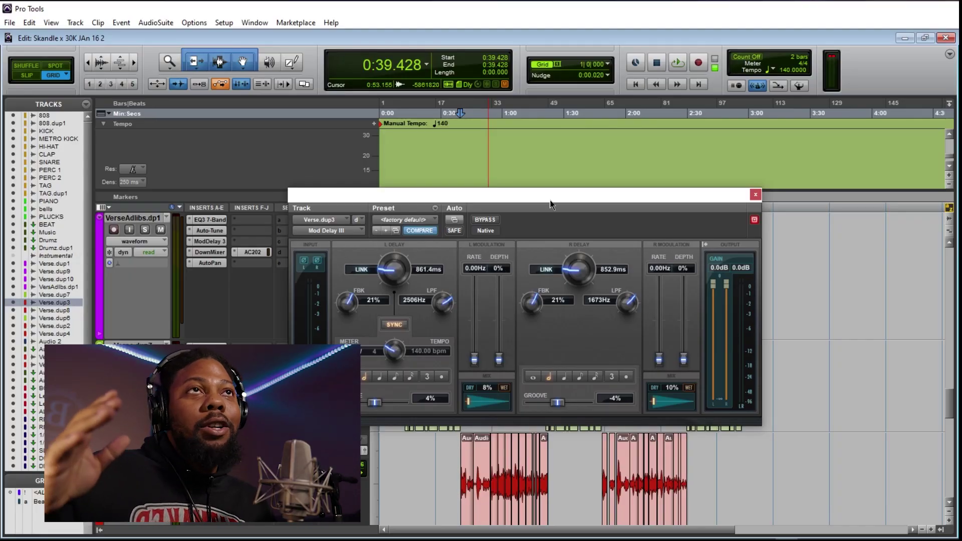
drag(552, 203, 603, 197)
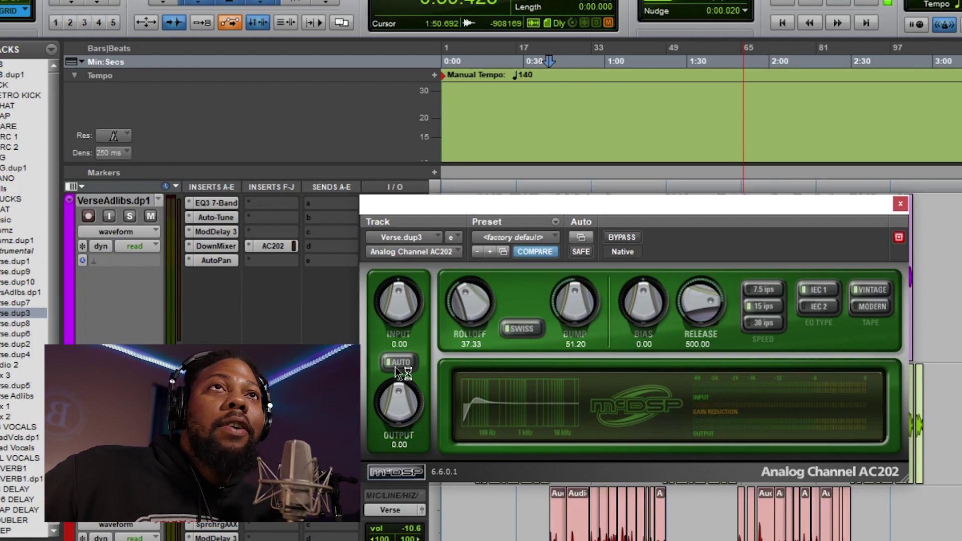
Set the AC202 Bump to 52, Rolloff to 35, and tape speed to 15 ips
drag(567, 306, 566, 304)
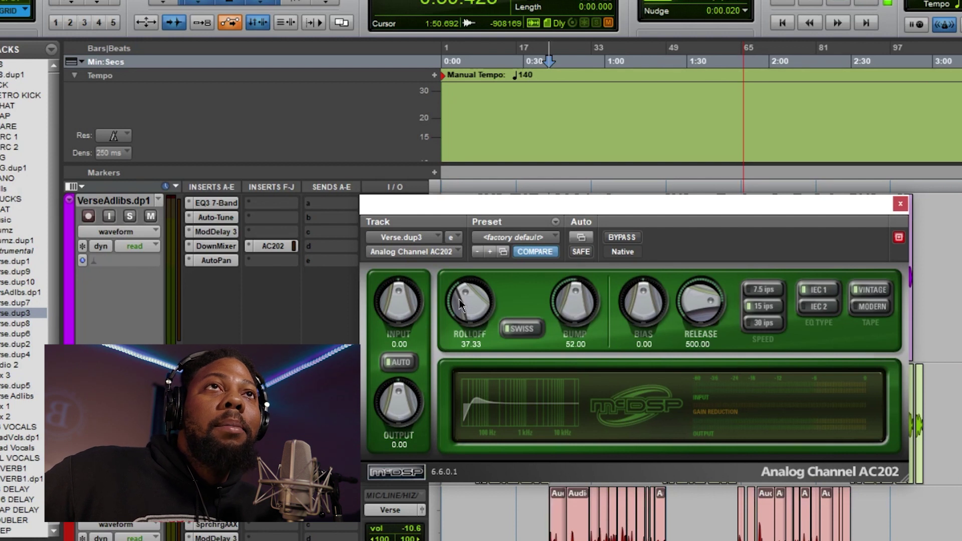
drag(460, 299, 464, 302)
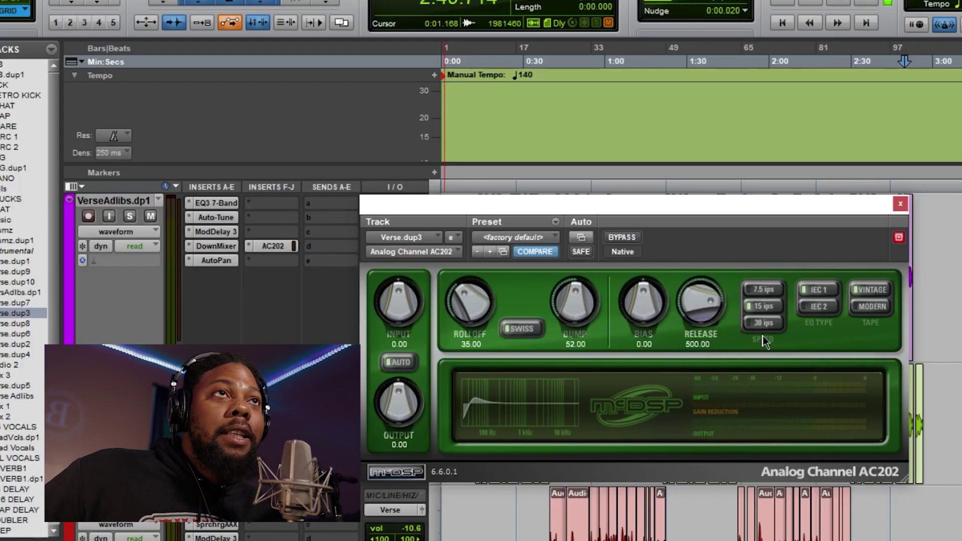
click(770, 294)
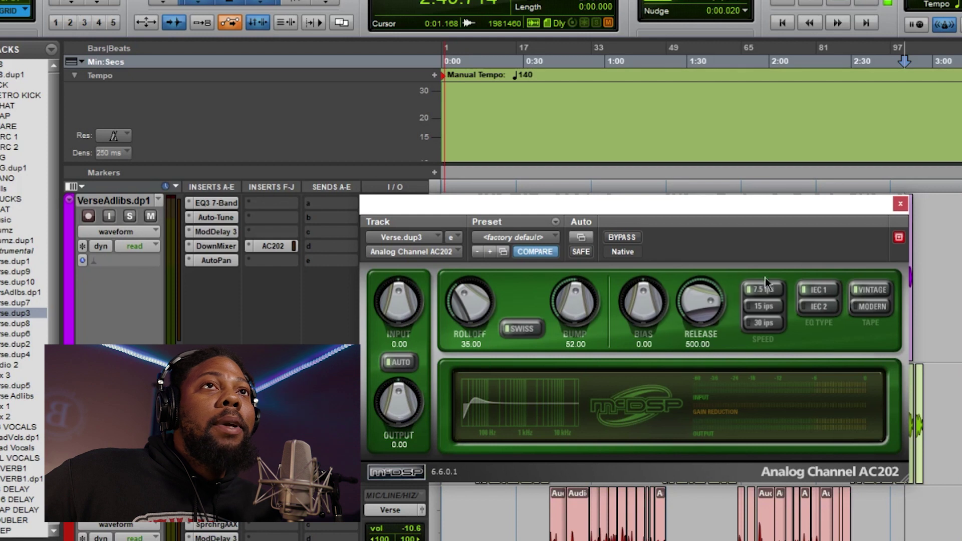
click(767, 306)
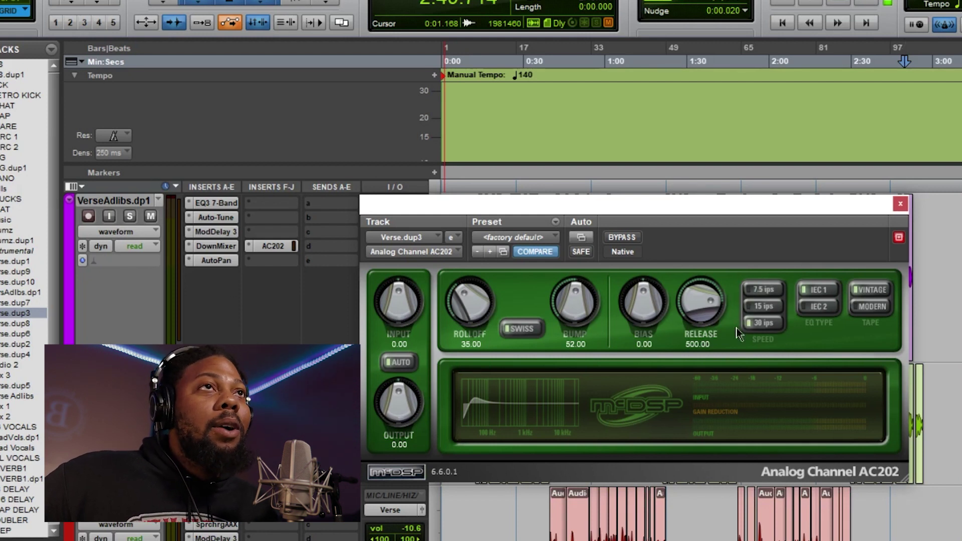
click(762, 307)
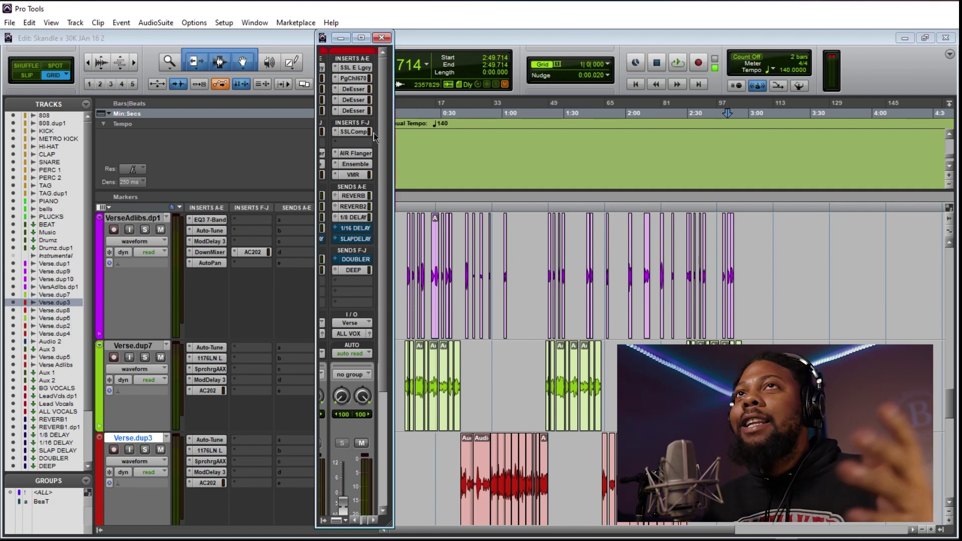
Bring up the SSL E channel strip on Lead Vocals and move its window down and left
click(352, 67)
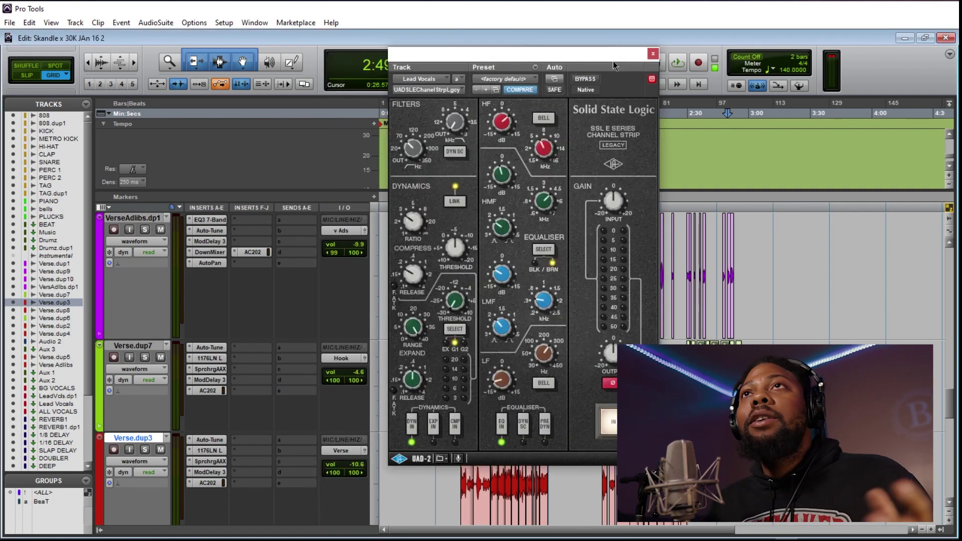
drag(613, 61, 563, 82)
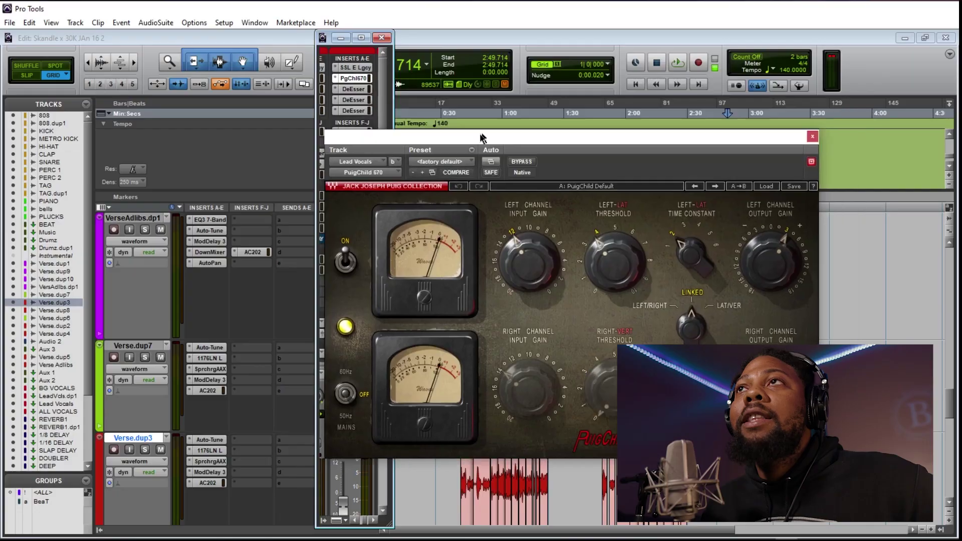
Reposition the PuigChild 670 window, then switch to the Lead Vocals DeEsser
drag(481, 135, 449, 133)
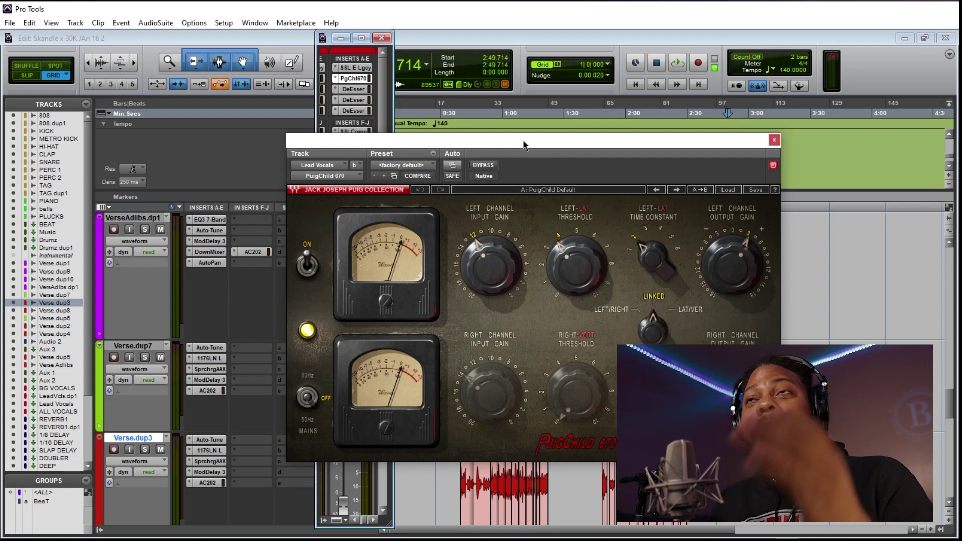
drag(524, 144, 507, 159)
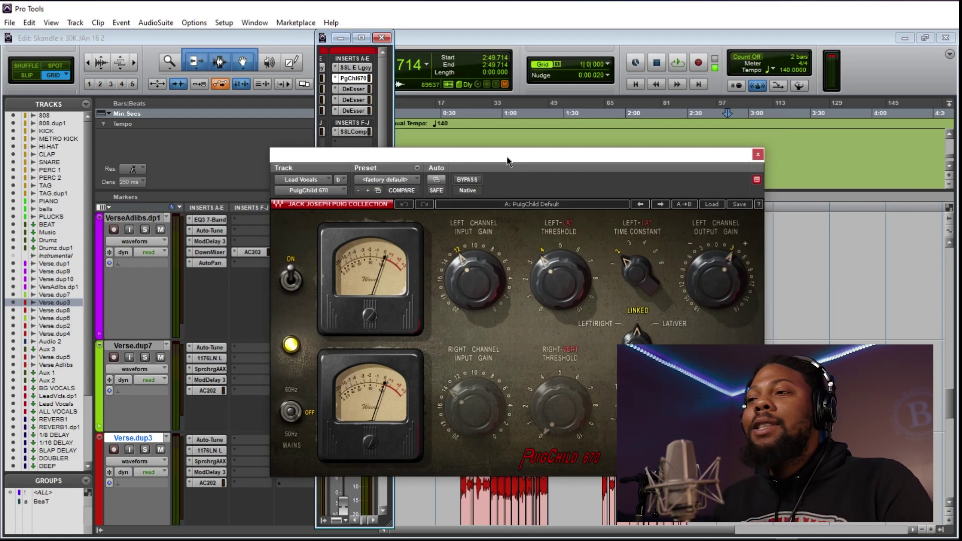
drag(513, 155, 536, 120)
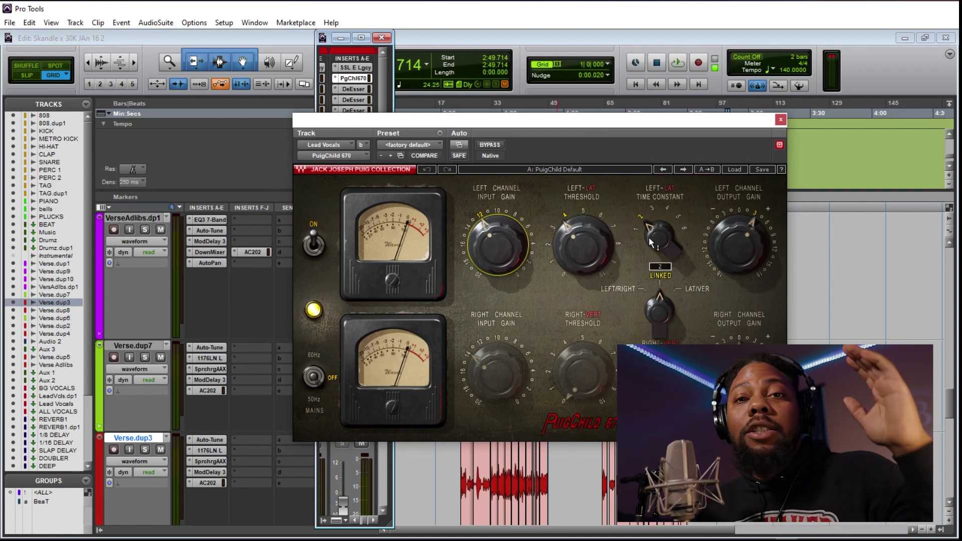
click(339, 89)
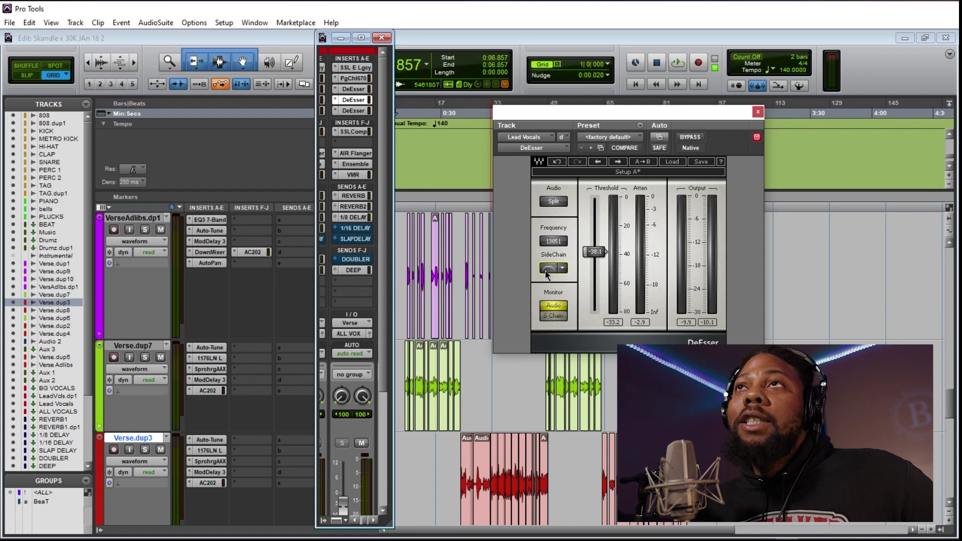
Check the DeEsser sidechain filter types and keep BandPass
click(562, 269)
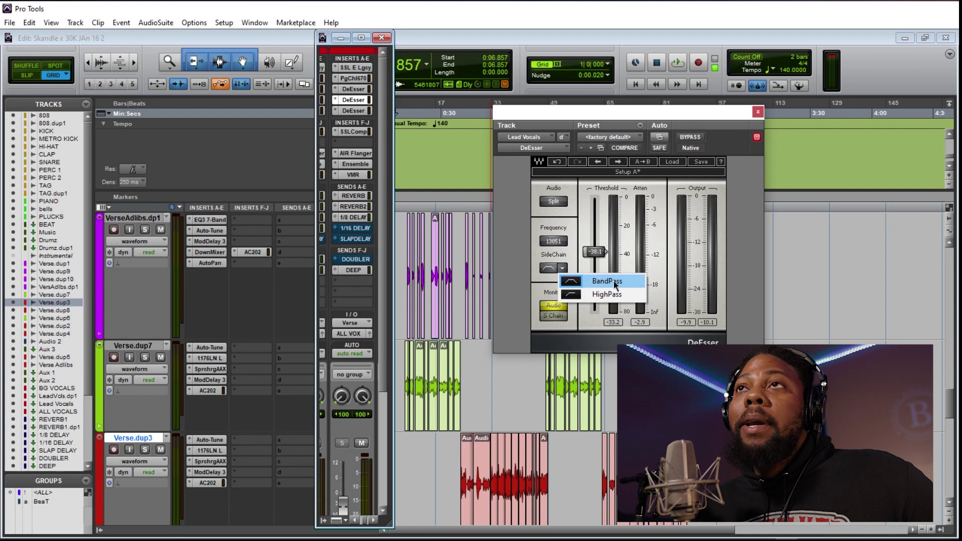
click(562, 270)
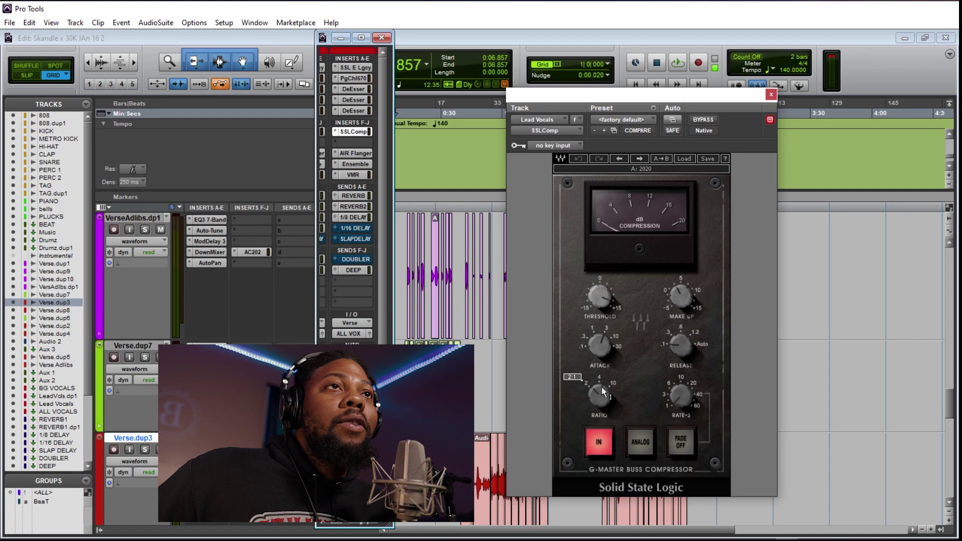
Raise the SSL Comp ratio to 10:1 and check its threshold value
click(607, 382)
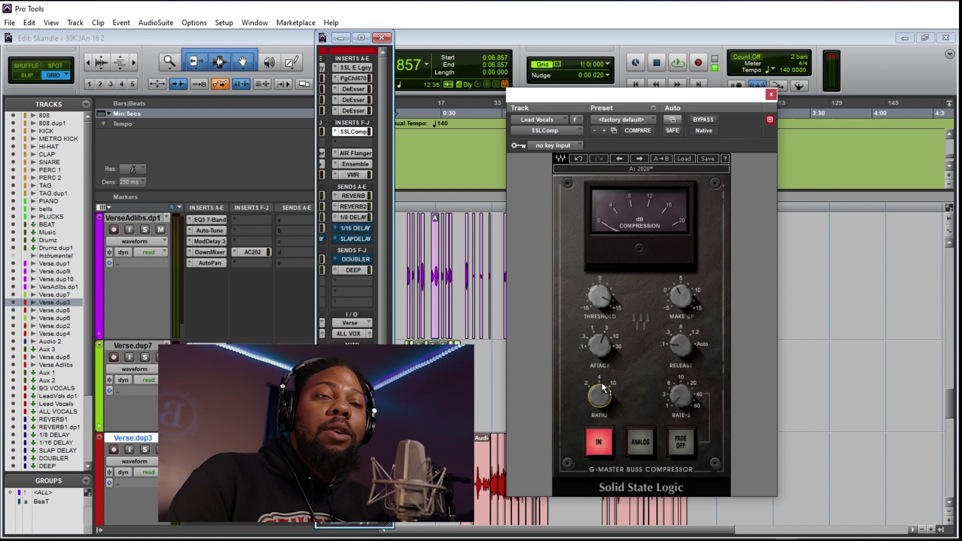
mouse_move(602, 383)
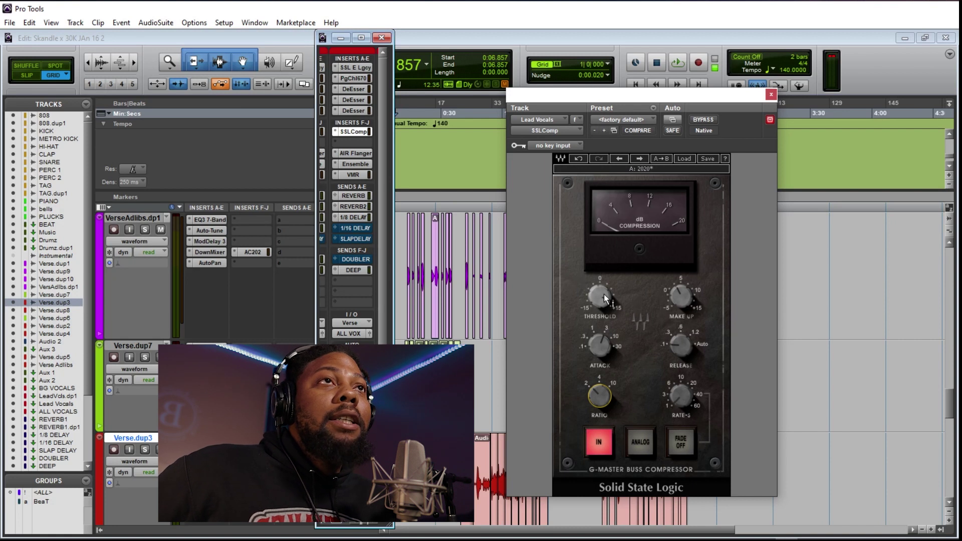
click(606, 310)
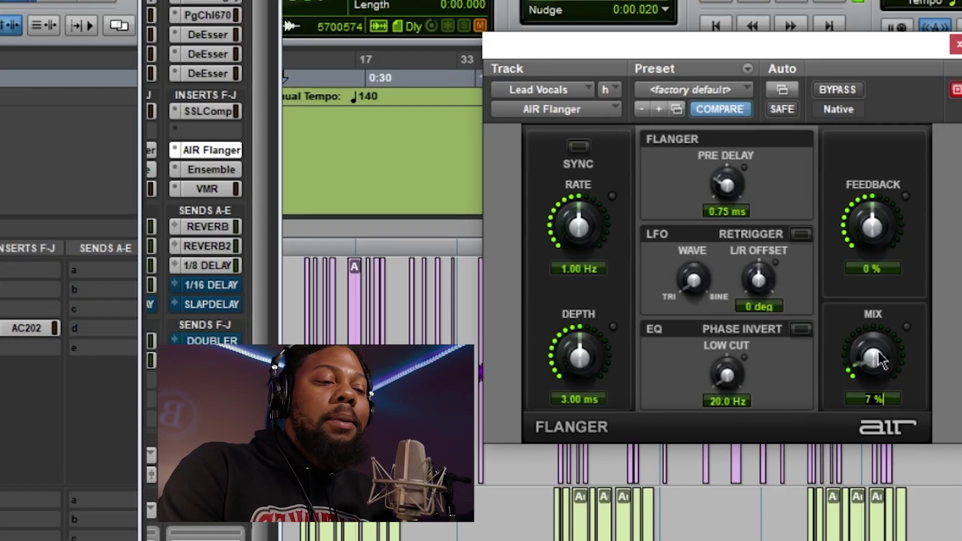
Set the AIR Flanger mix to 15% and move the Ensemble window lower and left
key(BackSpace)
key(BackSpace)
key(BackSpace)
text(15)
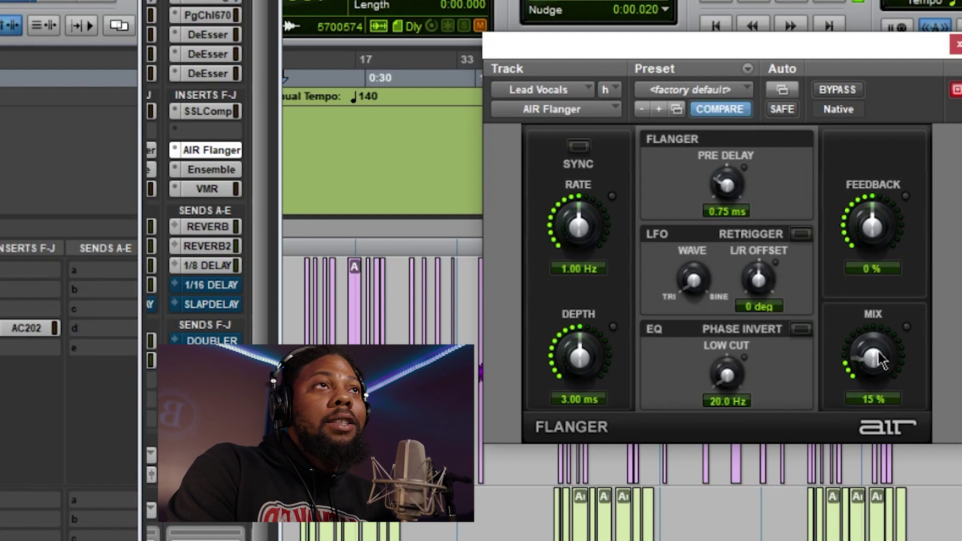
key(Escape)
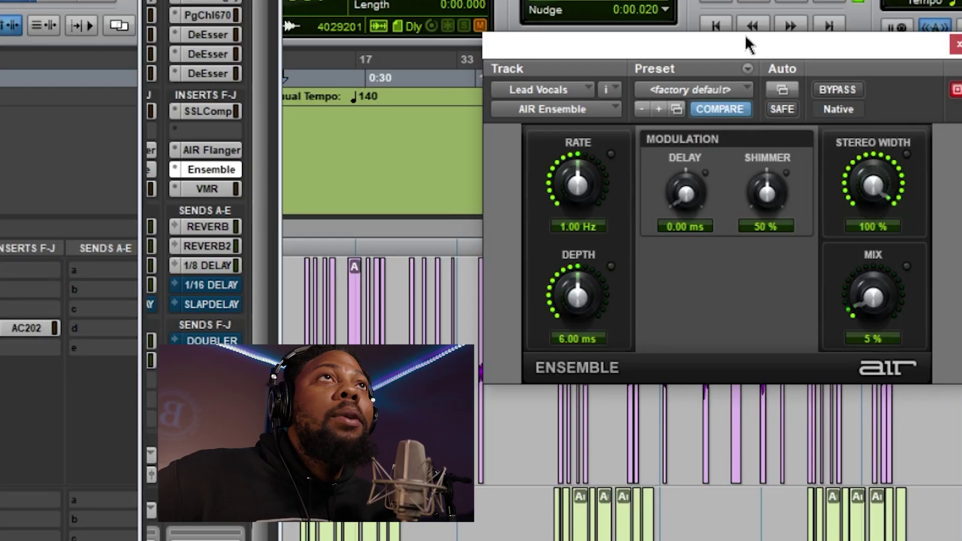
drag(745, 35, 757, 194)
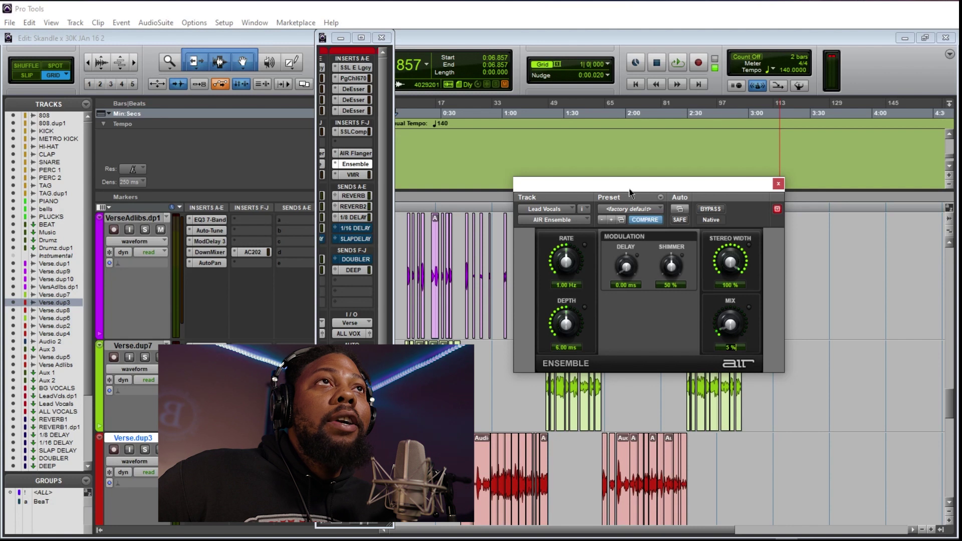
drag(687, 180, 642, 206)
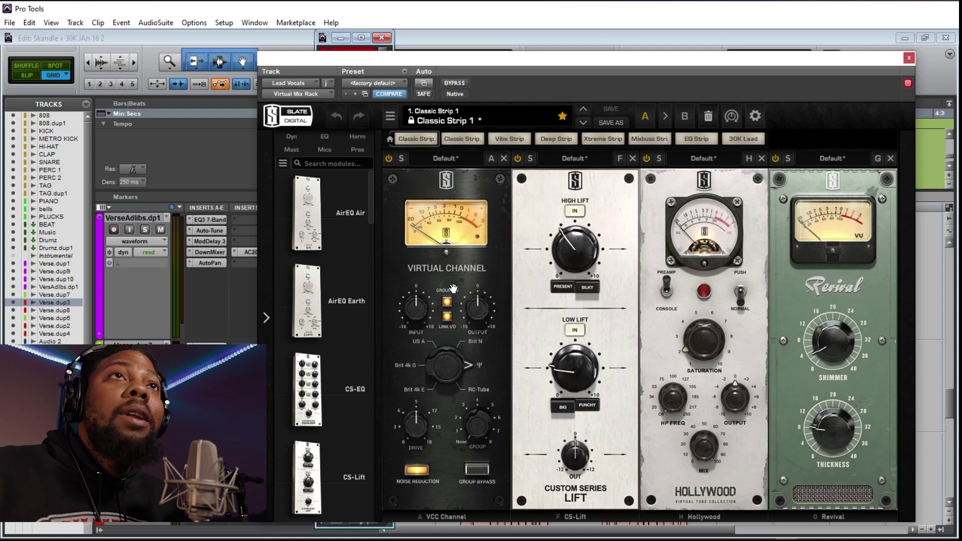
Adjust the Virtual Channel DRIVE knob and switch to a different console model in Classic Strip 1
mouse_move(422, 422)
mouse_move(422, 421)
mouse_down()
mouse_move(407, 484)
mouse_move(416, 416)
mouse_up()
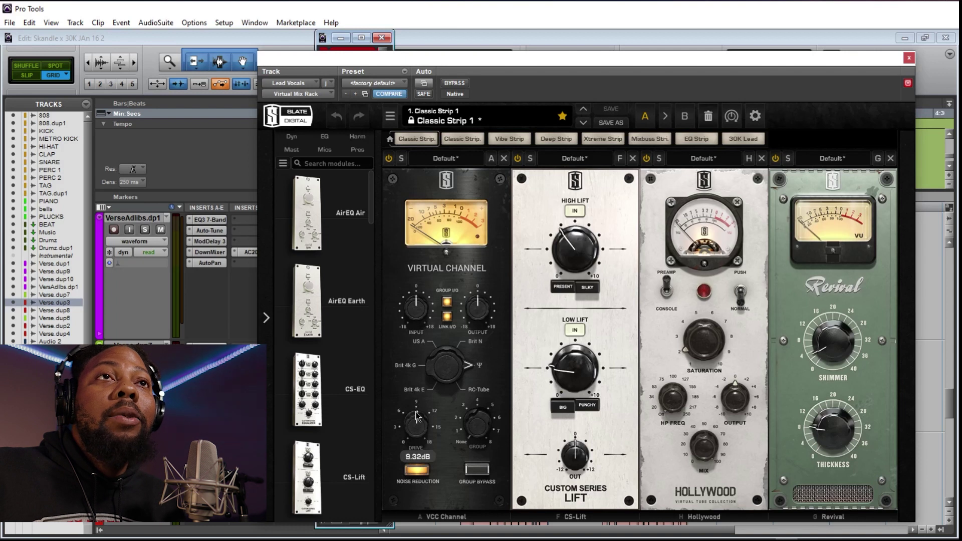
click(445, 366)
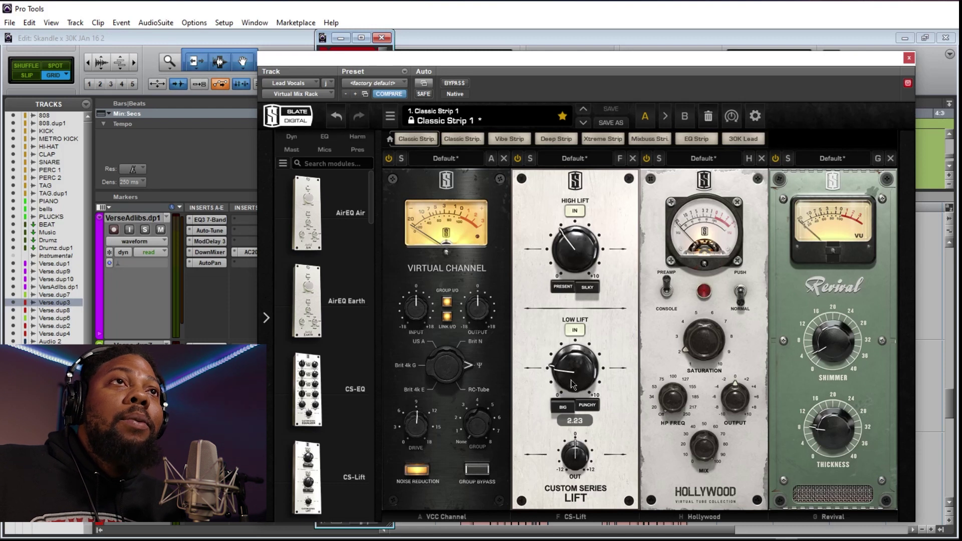
Switch the CS-Lift High Lift between PRESENT and SILKY, try PUNCHY on Low Lift, then keep BIG
click(564, 288)
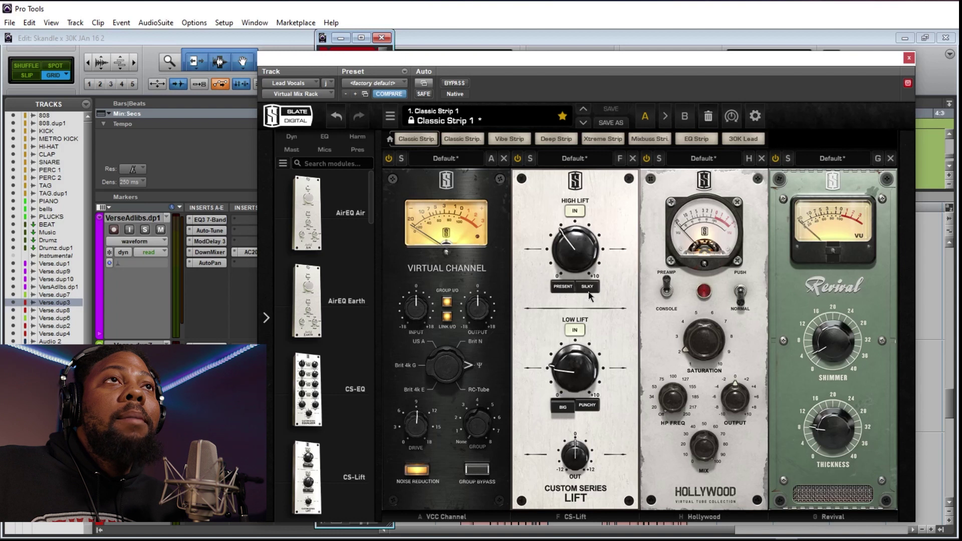
click(593, 407)
click(594, 408)
click(594, 411)
click(565, 409)
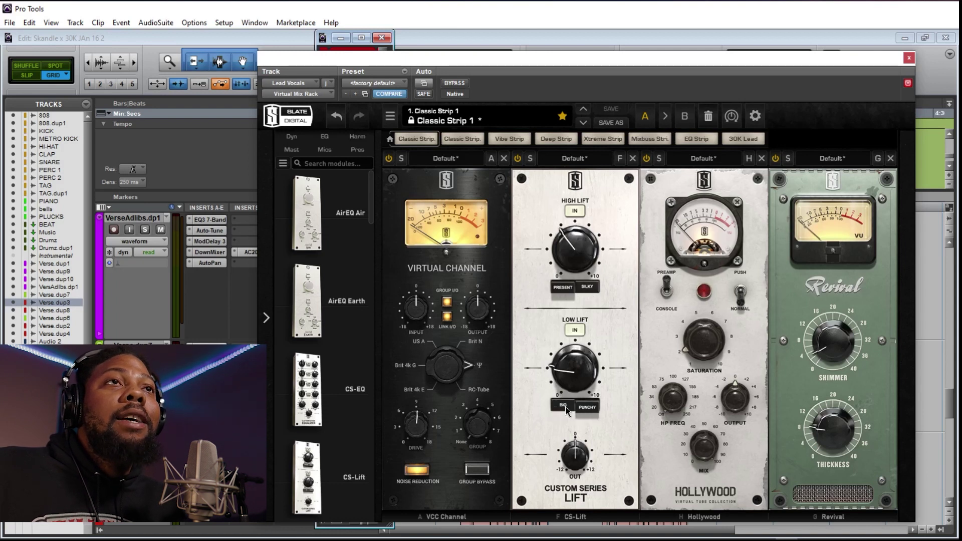
click(564, 407)
mouse_move(563, 374)
mouse_move(576, 239)
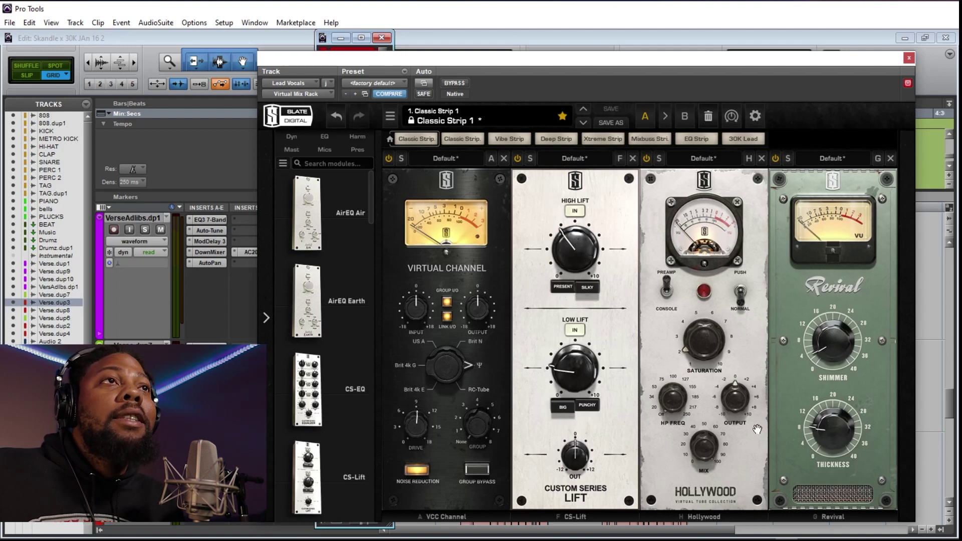
mouse_move(701, 348)
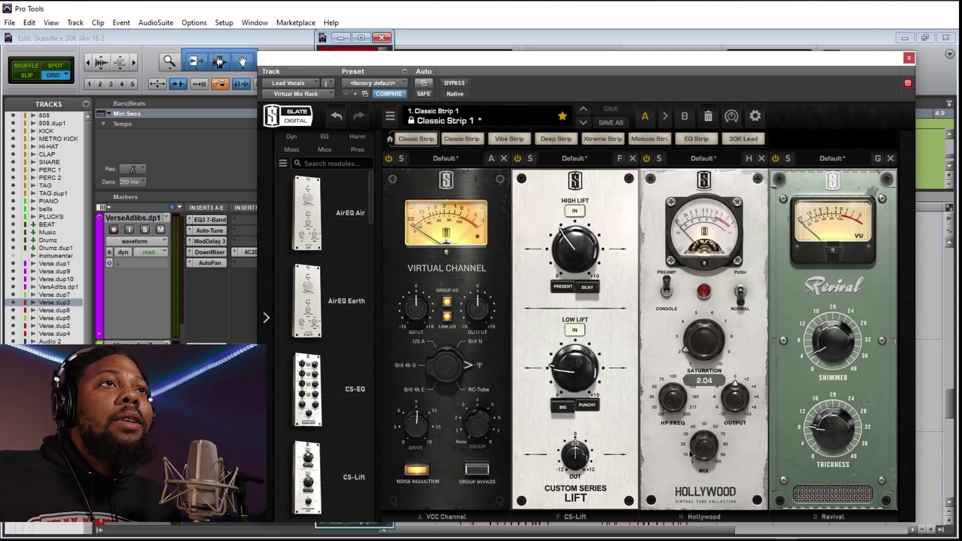
mouse_move(842, 438)
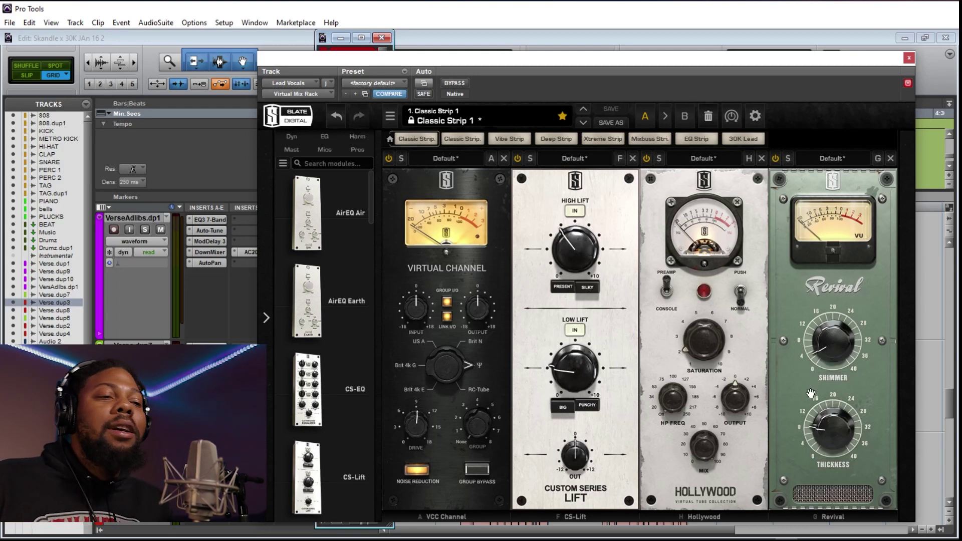
mouse_move(840, 352)
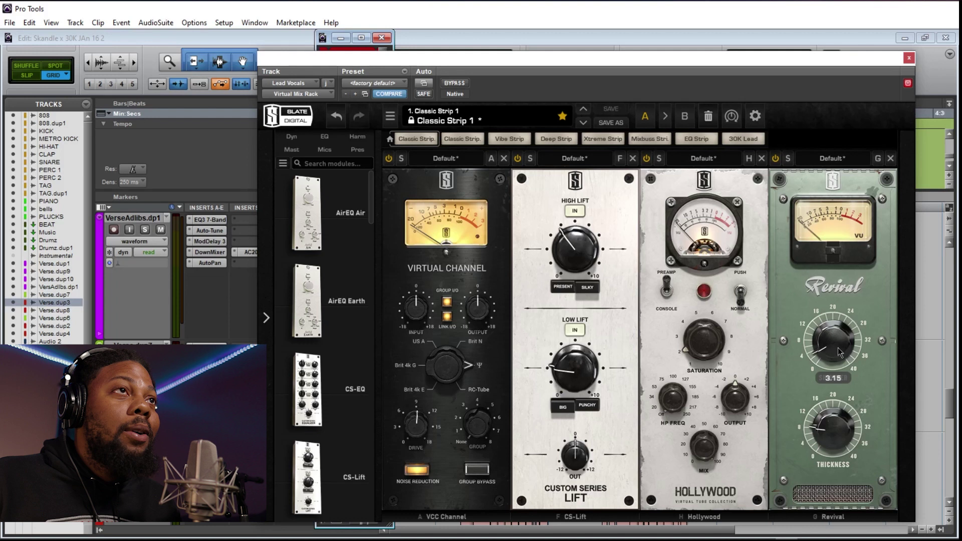